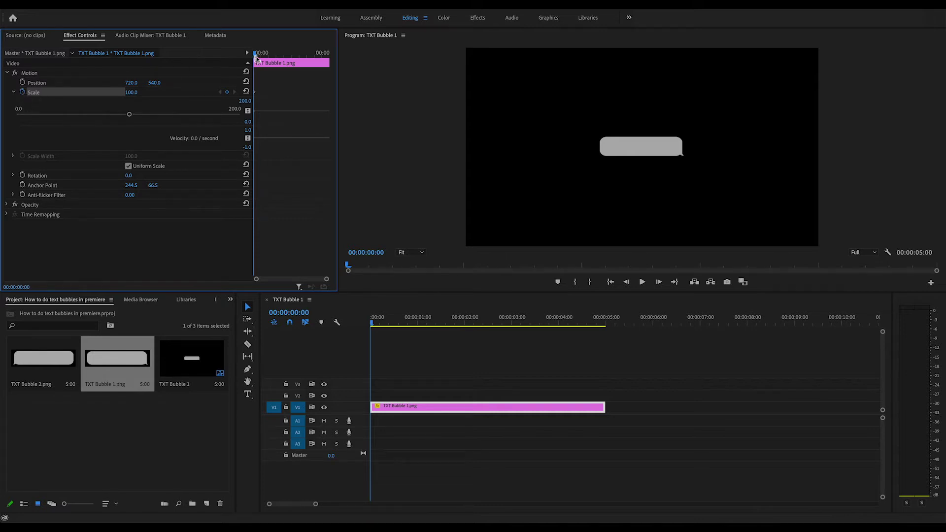
Step: Add Scale keyframes to the TXT Bubble 1.png clip at 00:00:00:00, 00:00:00:08 and 00:00:00:05
mouse_move(256, 58)
left_mouse_down()
mouse_move(295, 57)
mouse_move(251, 58)
left_mouse_up()
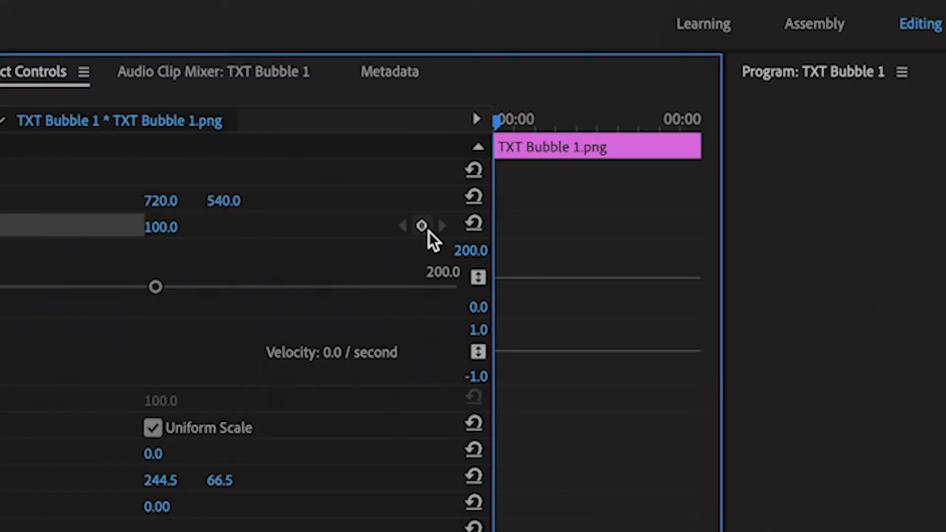
left_click(427, 231)
left_click_drag(255, 54, 260, 56)
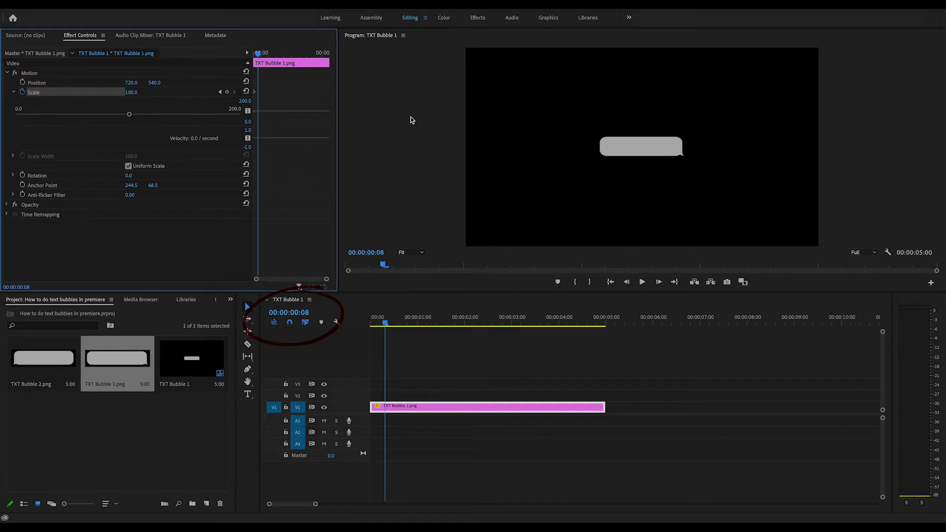
left_click(228, 93)
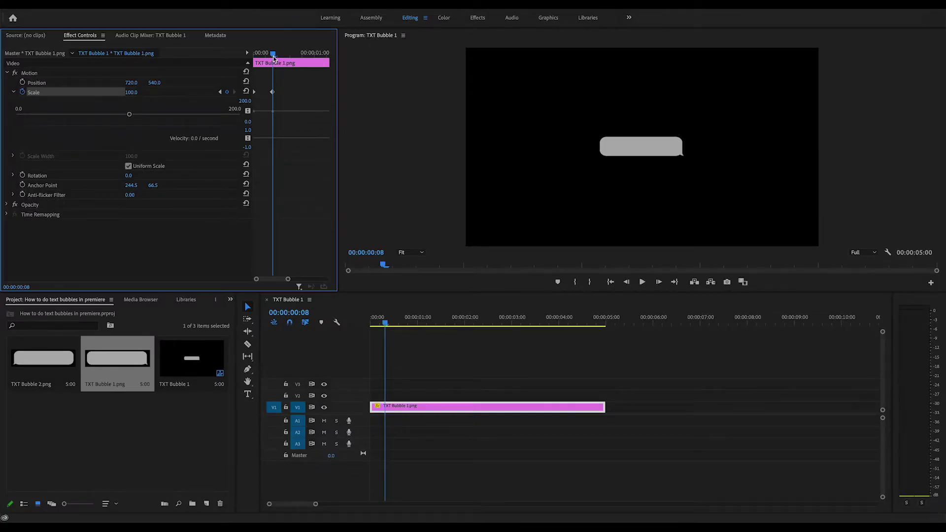
left_click_drag(273, 55, 266, 54)
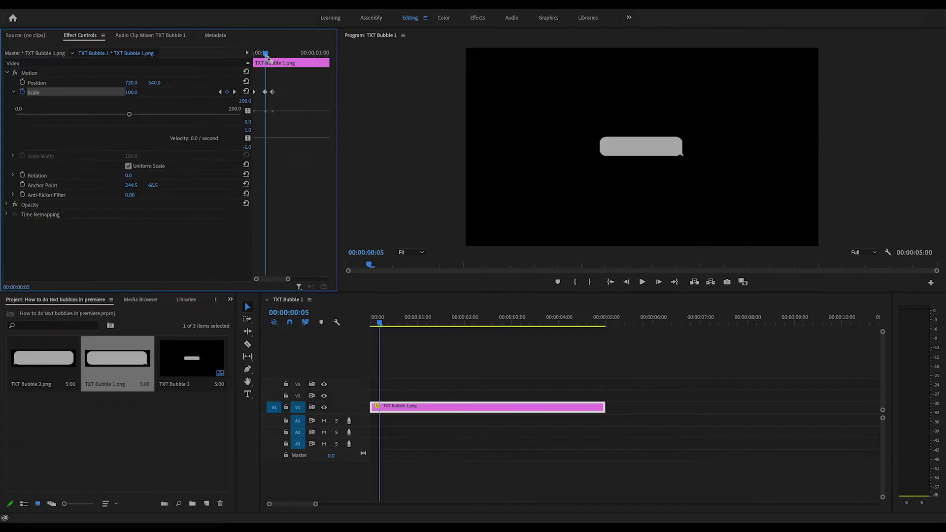
Step: Set the bubble's Scale to 0 at the first keyframe, at 00:00:00:00
left_click_drag(492, 86, 466, 87)
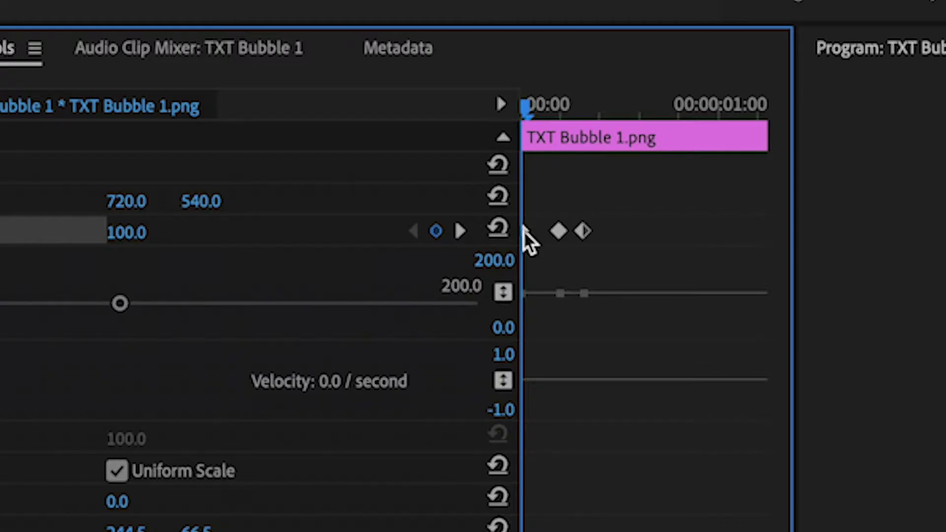
left_click(255, 92)
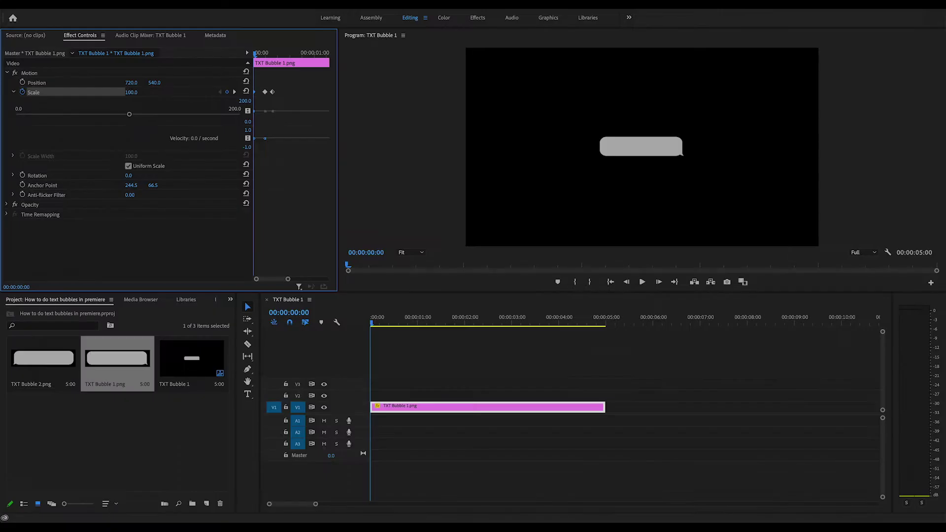
left_click_drag(126, 232, 6, 232)
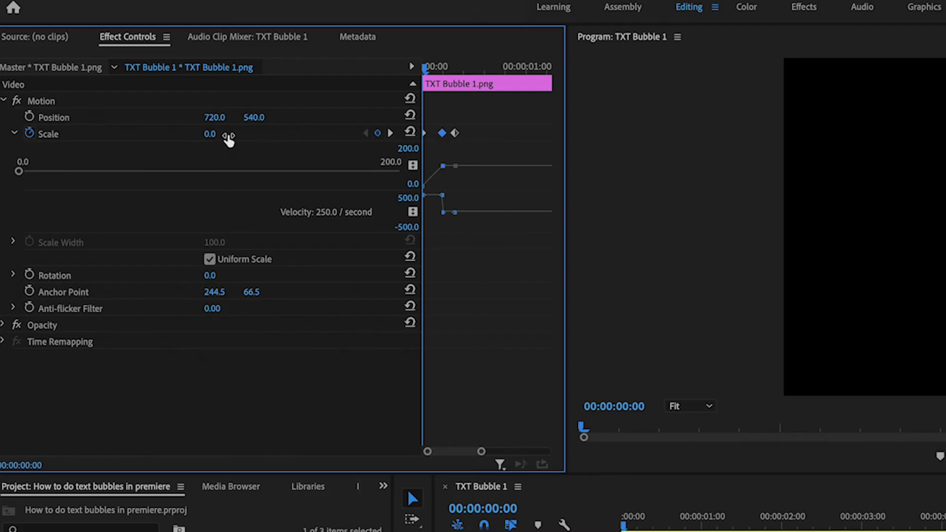
Step: Set the bubble's Scale to 120 at the middle keyframe, at 00:00:00:05
left_click_drag(427, 68, 445, 72)
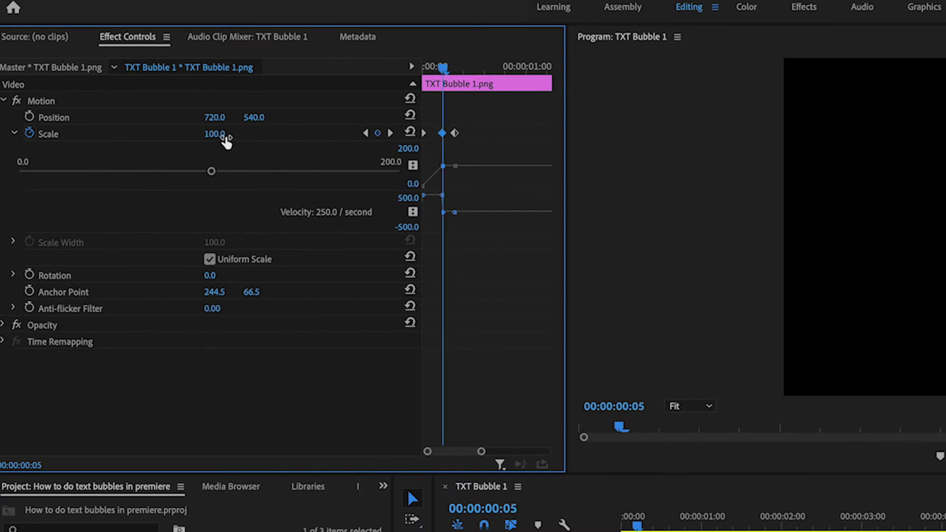
left_click(219, 133)
left_click(223, 131)
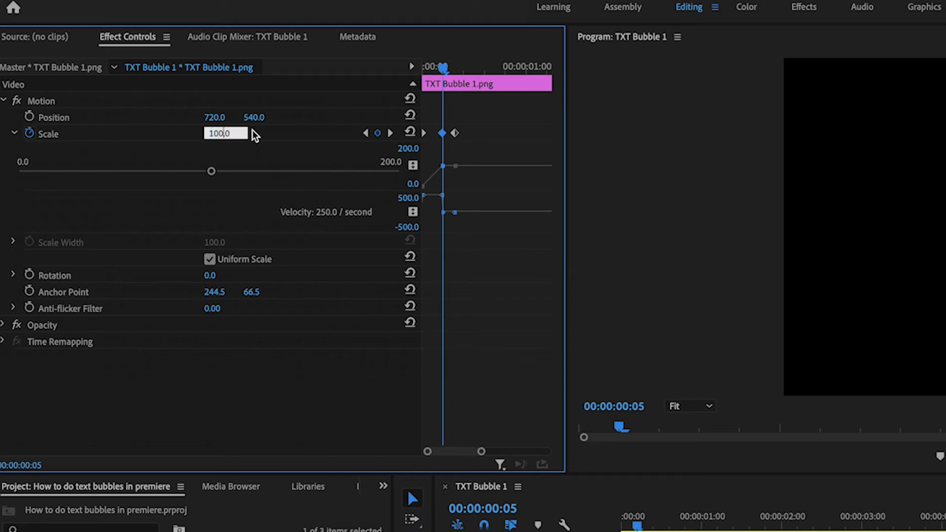
key("BackSpace")
type("2")
key("Return")
Step: Check the last Scale keyframe at 00:00:00:08 and preview the bubble's pop-in animation by scrubbing from the start
left_click_drag(443, 68, 456, 73)
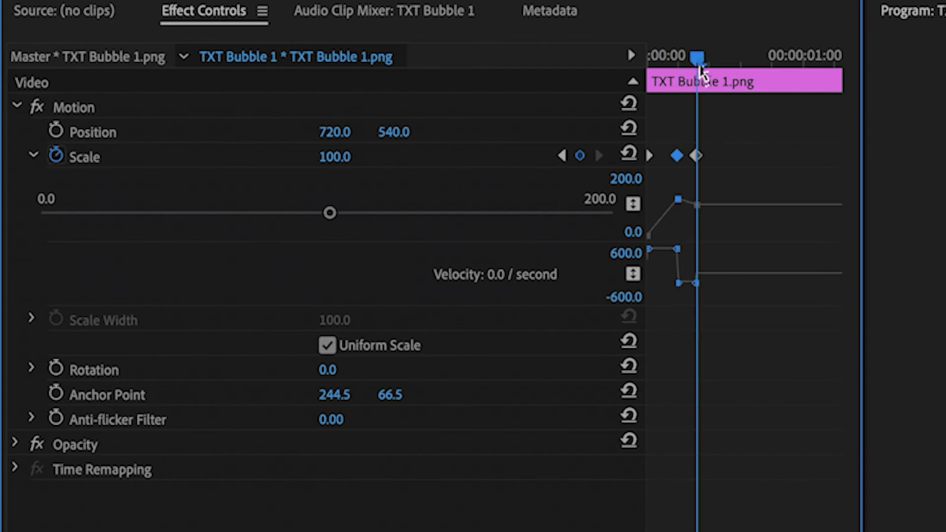
left_click(697, 157)
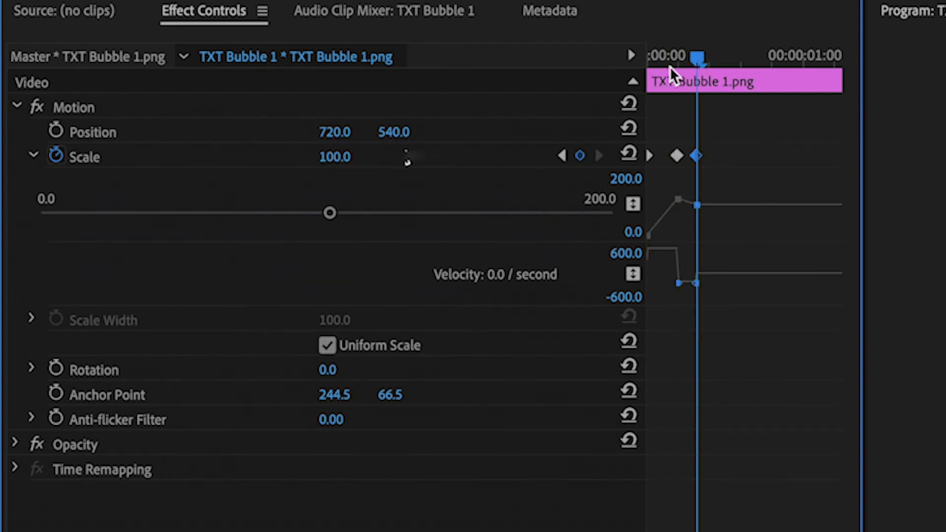
left_click_drag(697, 57, 442, 93)
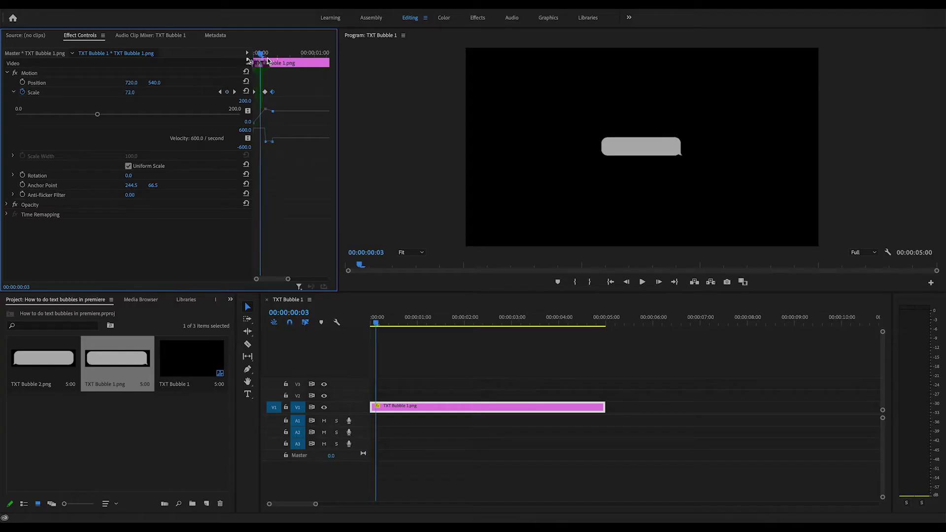
left_click_drag(262, 59, 170, 67)
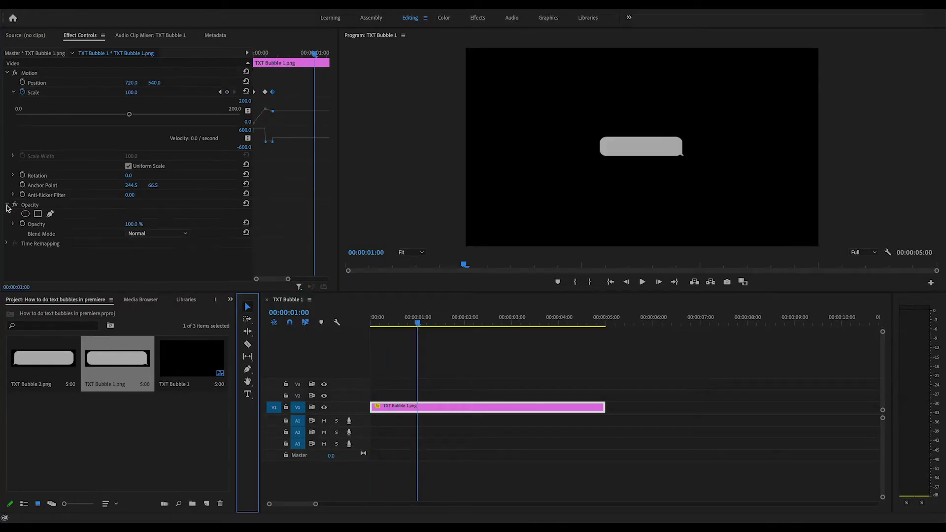
Step: Set the bubble clip's Opacity to 70%
left_click_drag(19, 202, 27, 208)
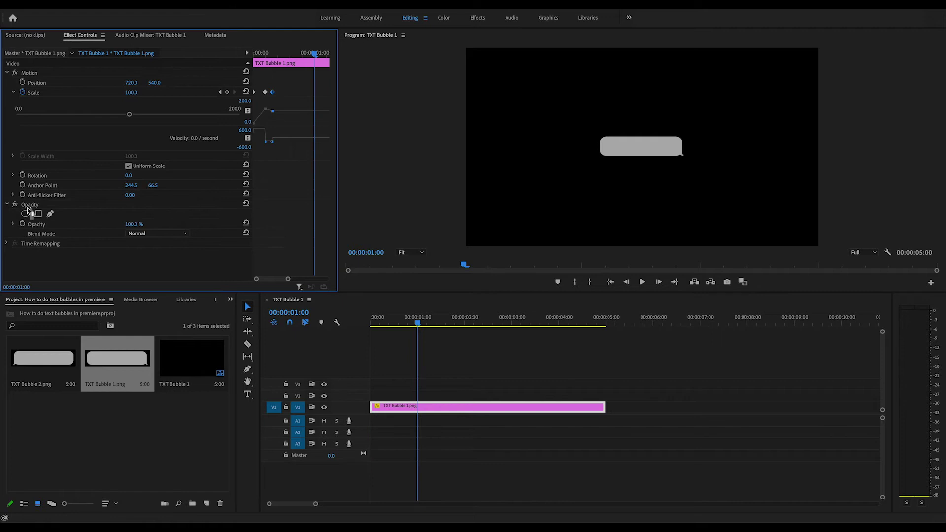
left_click(136, 222)
type("70")
key("Return")
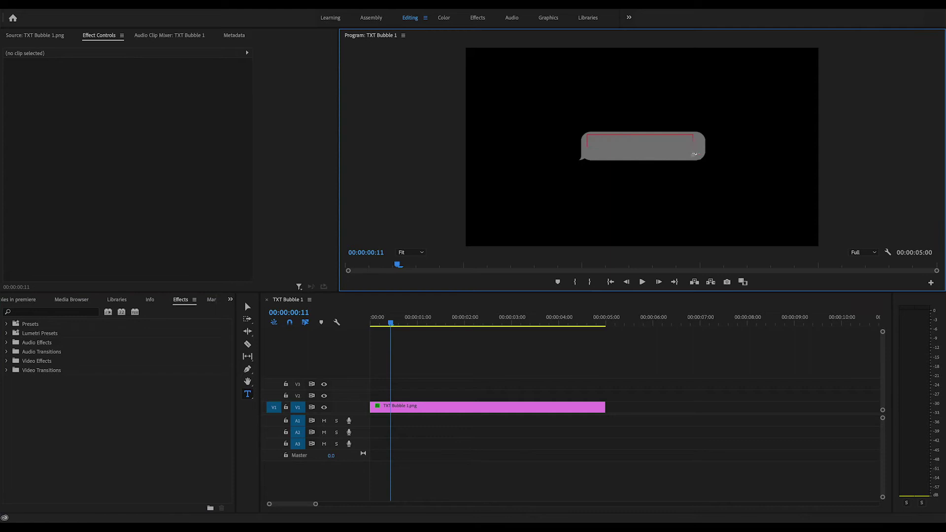
Step: Create a text box inside the grey bubble at 00:00:00:11 containing "Hey! Where are you?"
left_click_drag(588, 133, 700, 156)
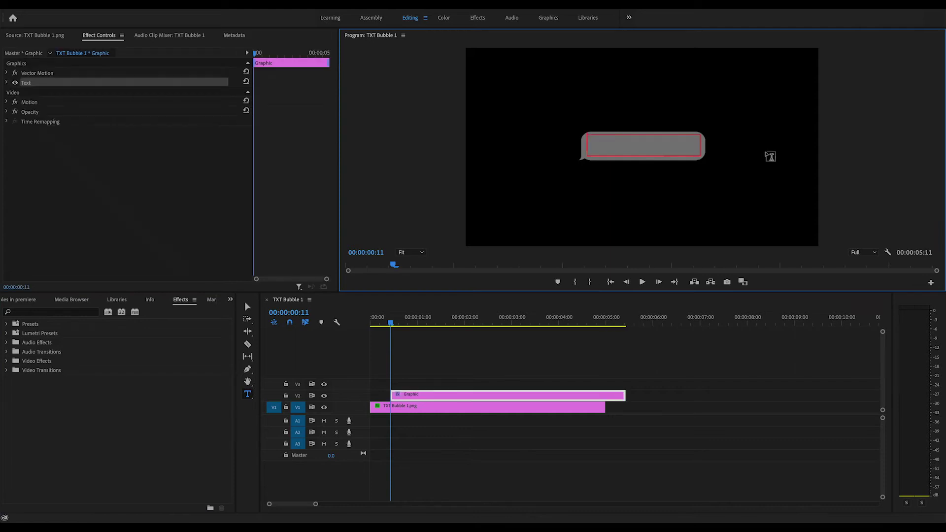
left_click(599, 145)
type("Hey! ")
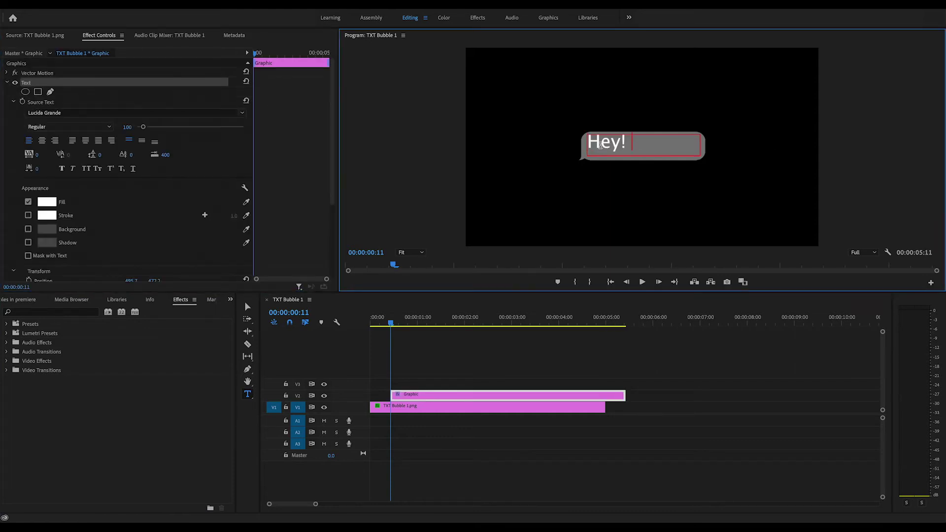
type("Where are you?a")
Step: Format the bubble text in Helvetica Neue at size 56 and remove the stray "a" at its end
key("super+a")
left_click_drag(144, 127, 140, 132)
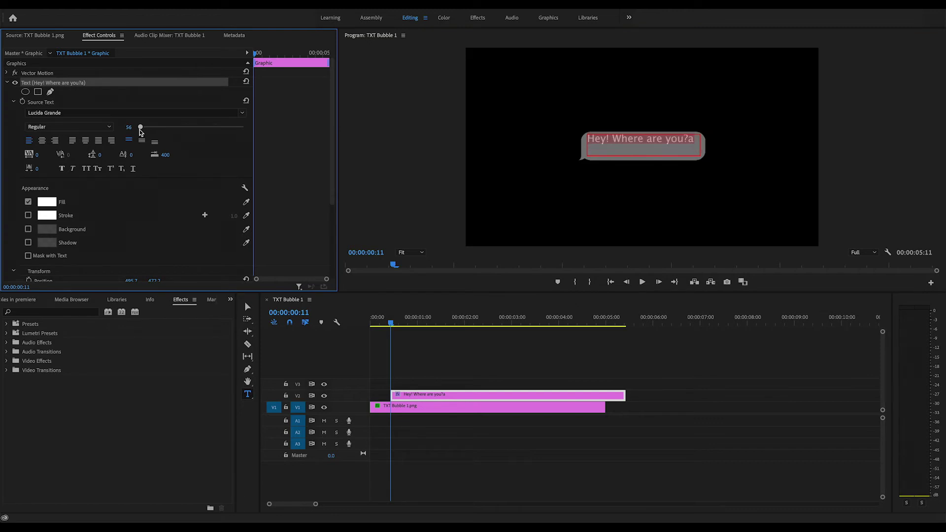
left_click(138, 113)
scroll(124, 206, "up", 10)
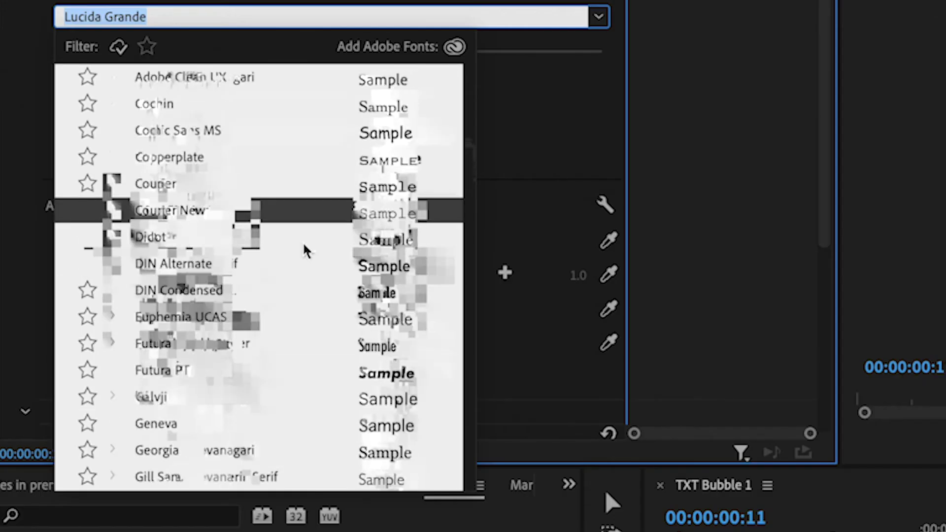
scroll(305, 250, "up", 3)
scroll(306, 250, "down", 6)
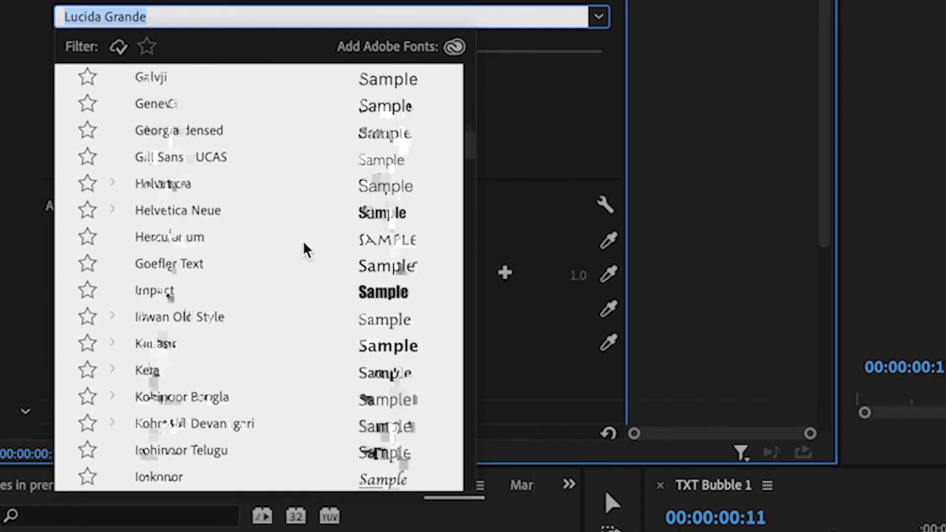
left_click(215, 213)
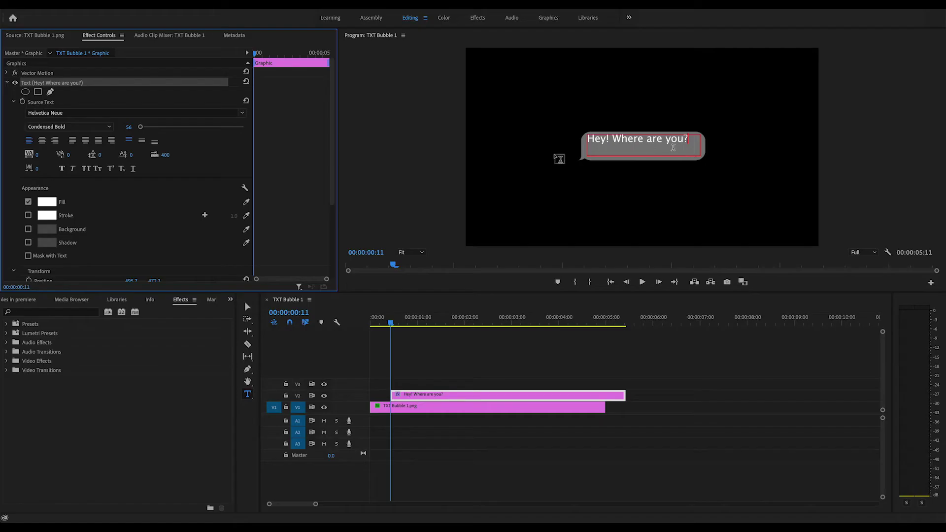
left_click_drag(691, 141, 581, 136)
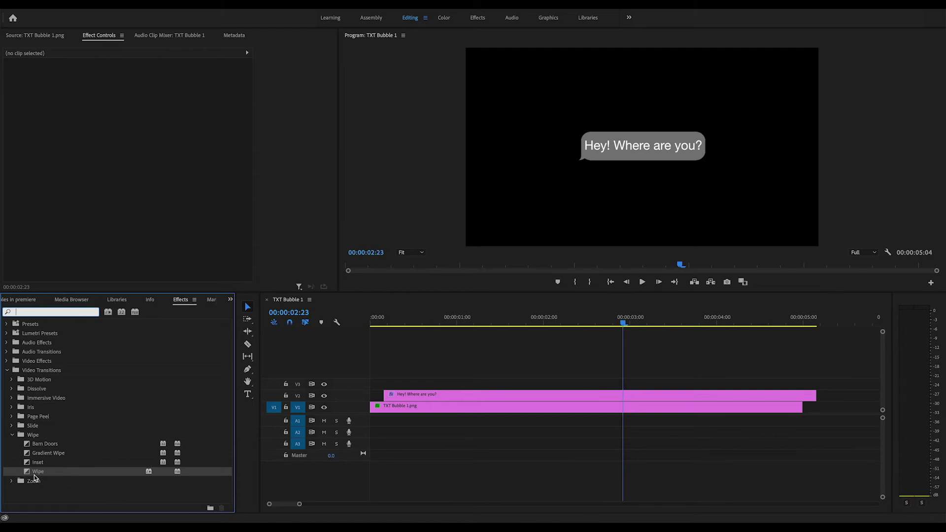
Step: Apply the Wipe video transition to the start of the "Hey! Where are you?" clip and play the sequence from the beginning
left_click_drag(37, 475, 394, 399)
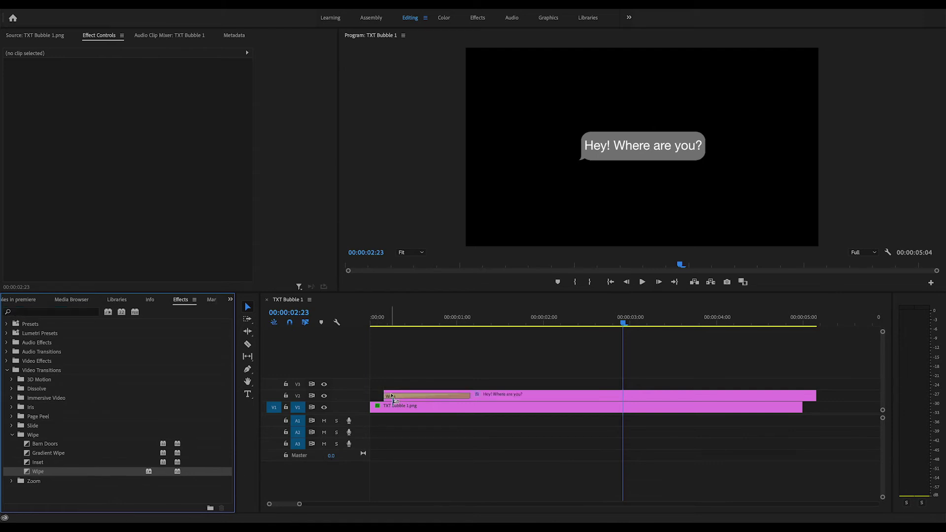
left_click_drag(387, 322, 359, 322)
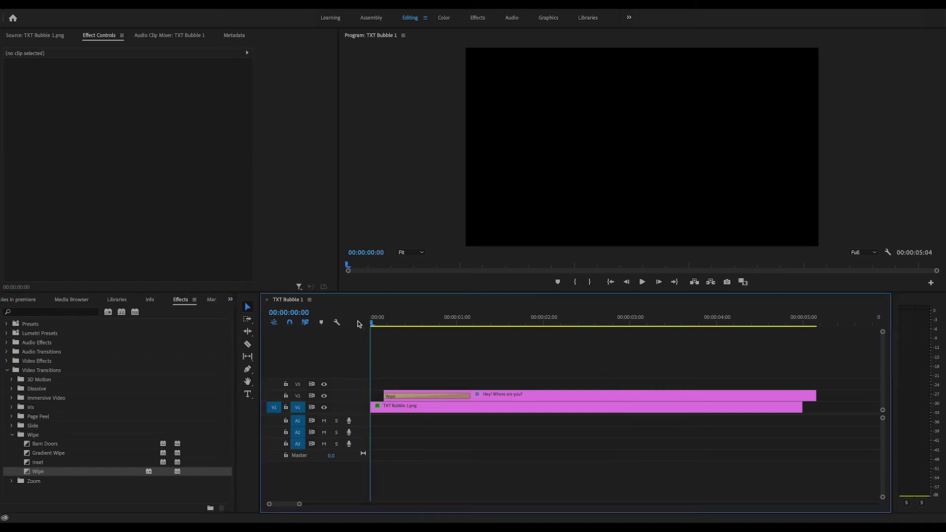
key("space")
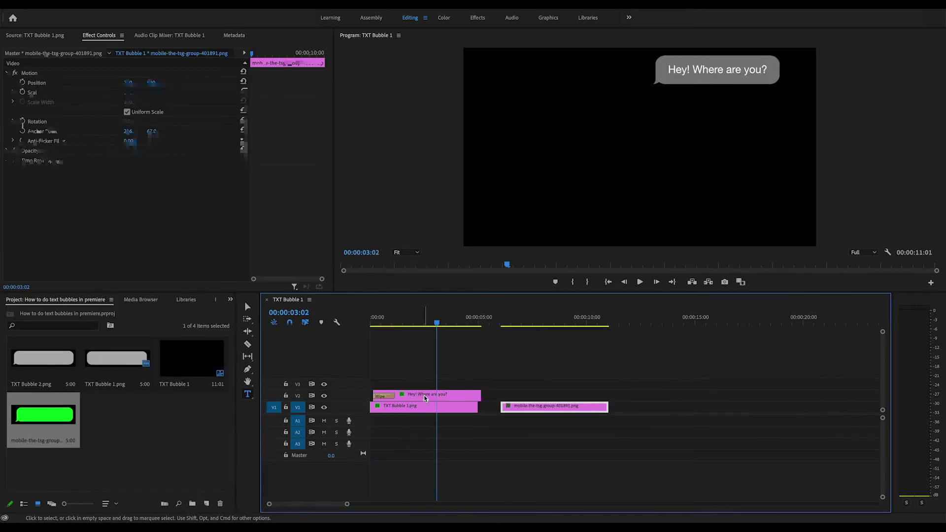
Step: Copy the Motion settings from the TXT Bubble 1.png clip and paste them onto the green bubble clip
left_click(419, 409)
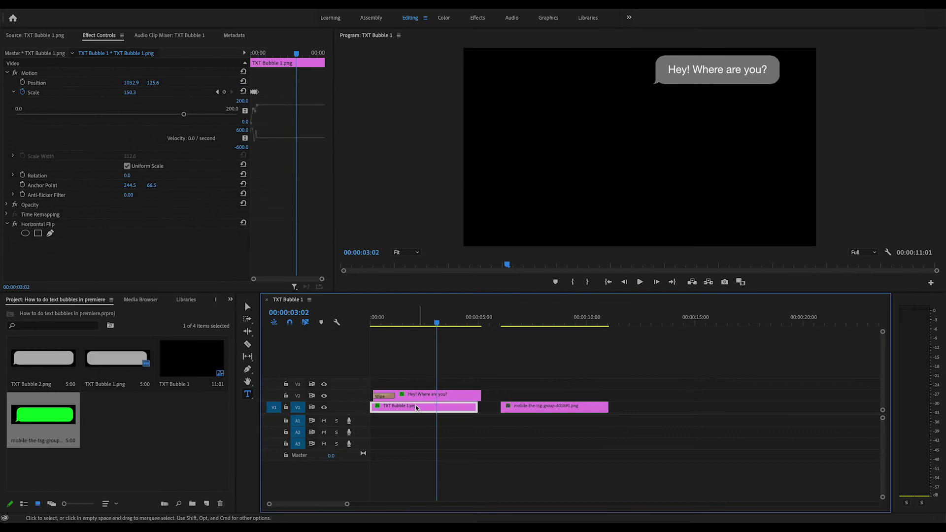
left_click(44, 77)
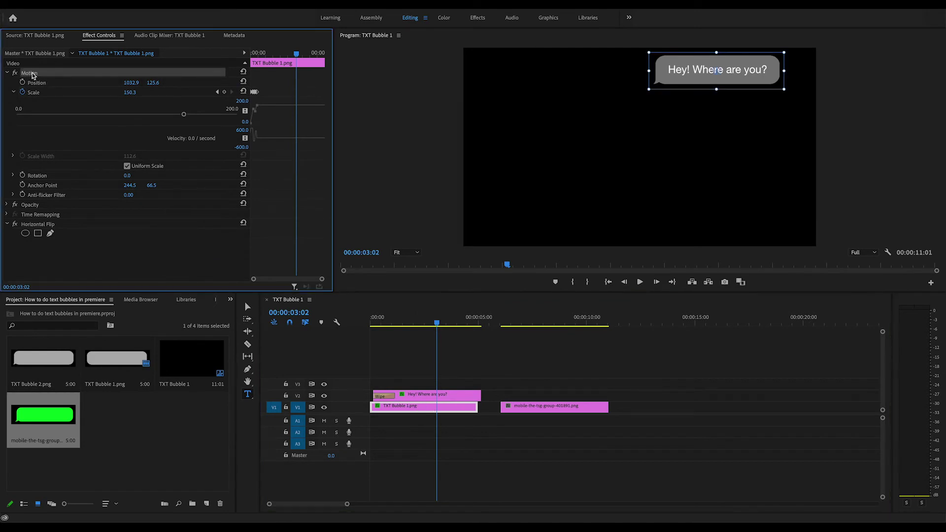
left_click(535, 325)
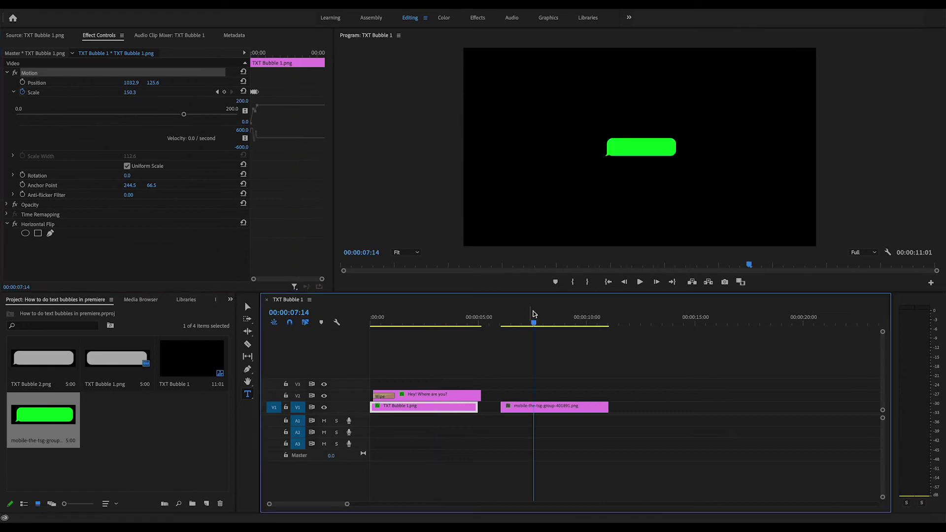
left_click(540, 407)
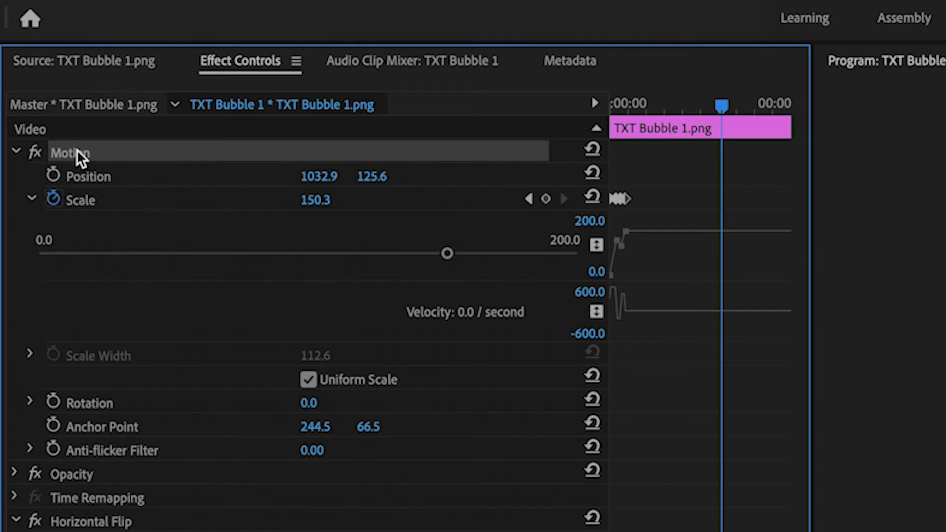
left_click(944, 530)
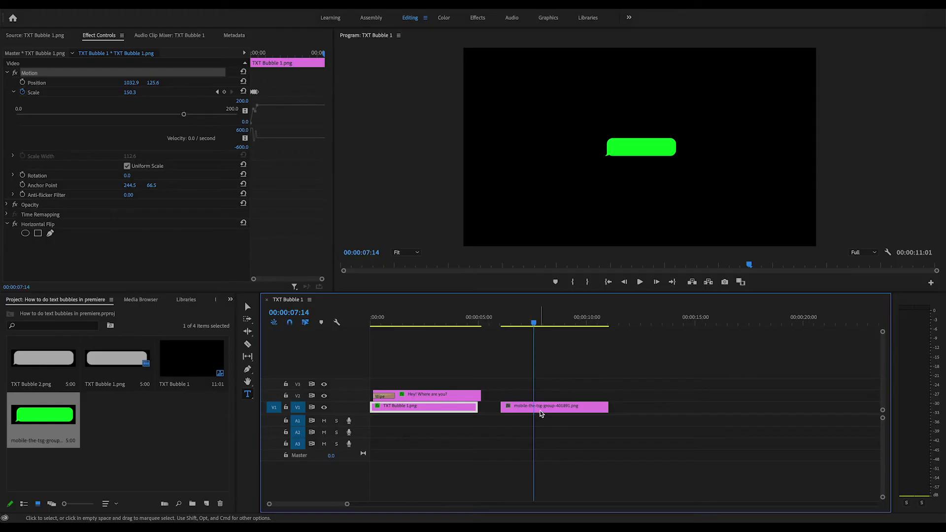
left_click(541, 407)
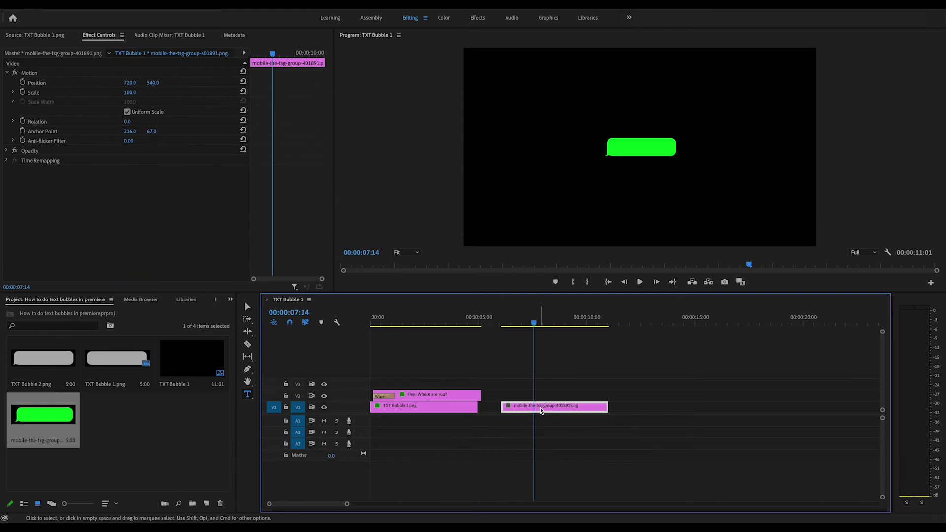
left_click(83, 218)
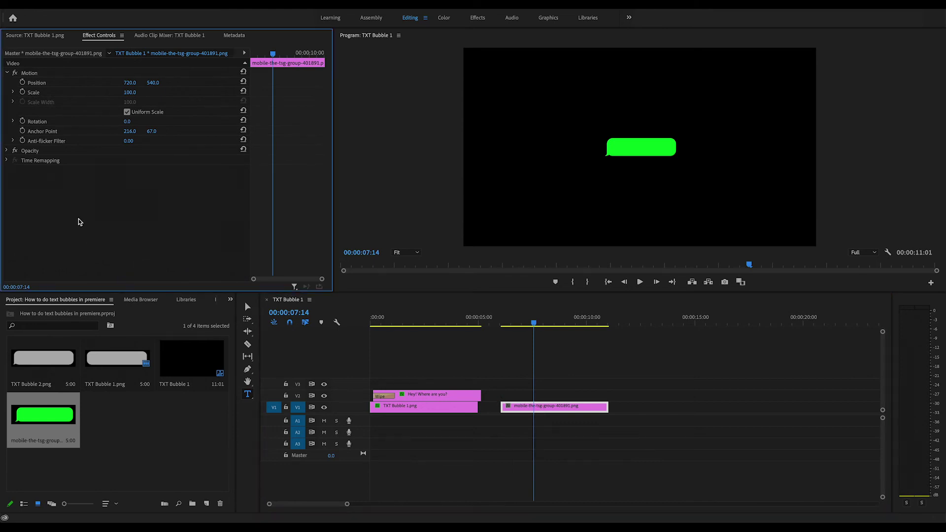
key("ctrl+v")
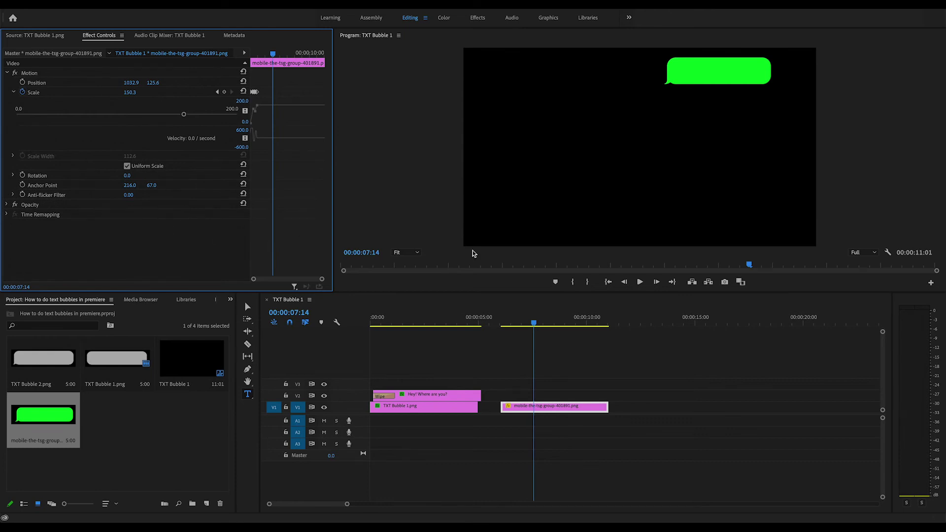
Step: Stack the green bubble clip on V3 at the sequence start and scrub to compare its alignment with the grey bubble
mouse_move(534, 323)
left_mouse_down()
mouse_move(494, 323)
mouse_move(548, 324)
left_mouse_up()
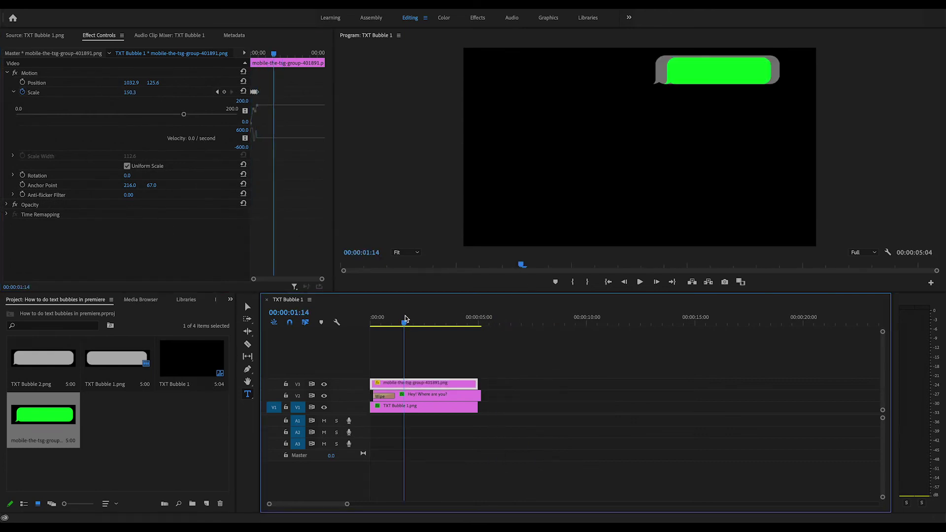
mouse_move(405, 320)
left_mouse_down()
mouse_move(455, 323)
mouse_move(413, 325)
left_mouse_up()
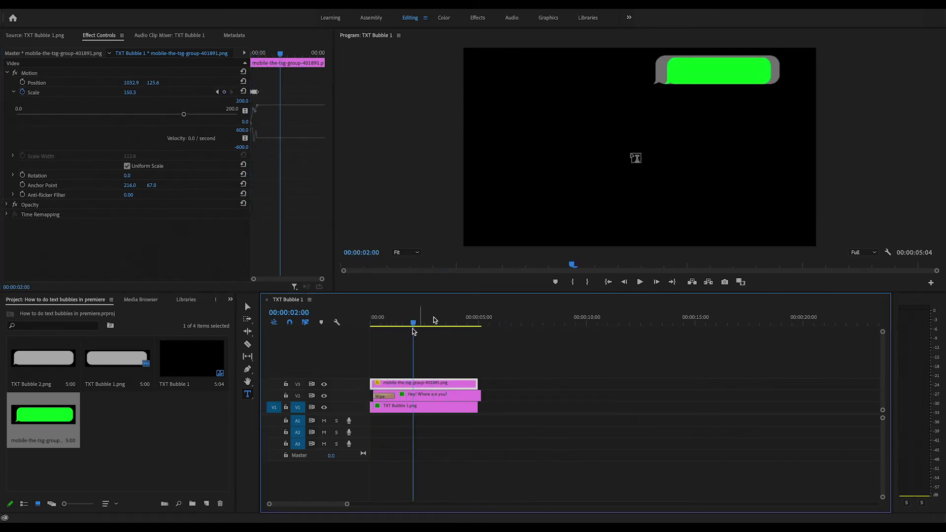
Step: Place the green bubble directly below the grey bubble at about 1025, 299 and enlarge it to a scale of about 177
left_click(247, 307)
left_click(724, 70)
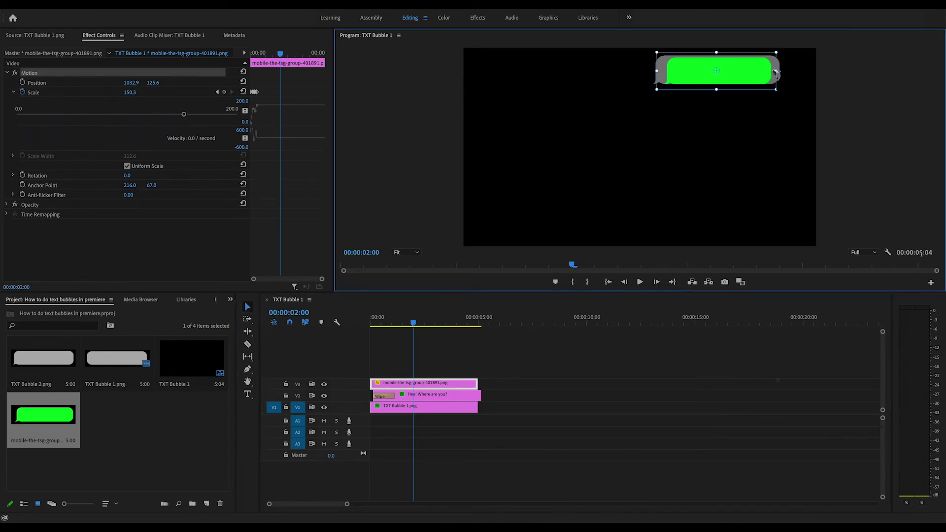
left_click_drag(776, 72, 744, 104)
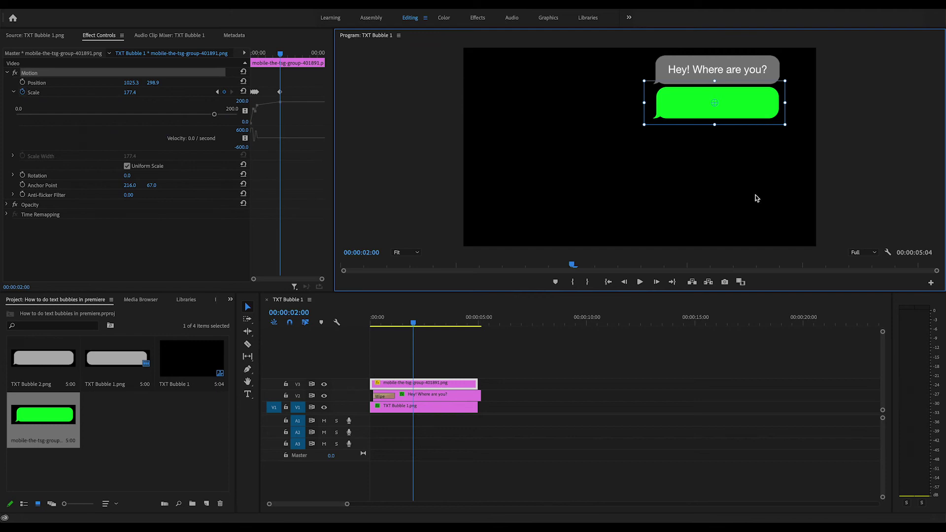
Step: Search the effects for "flip" and apply Horizontal Flip to the green bubble clip on V3
left_click(68, 327)
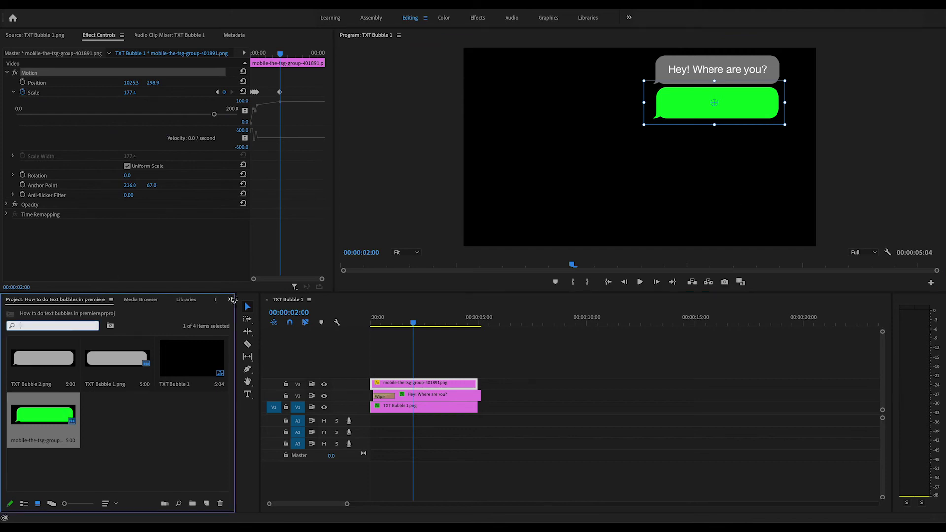
left_click(233, 300)
left_click(253, 353)
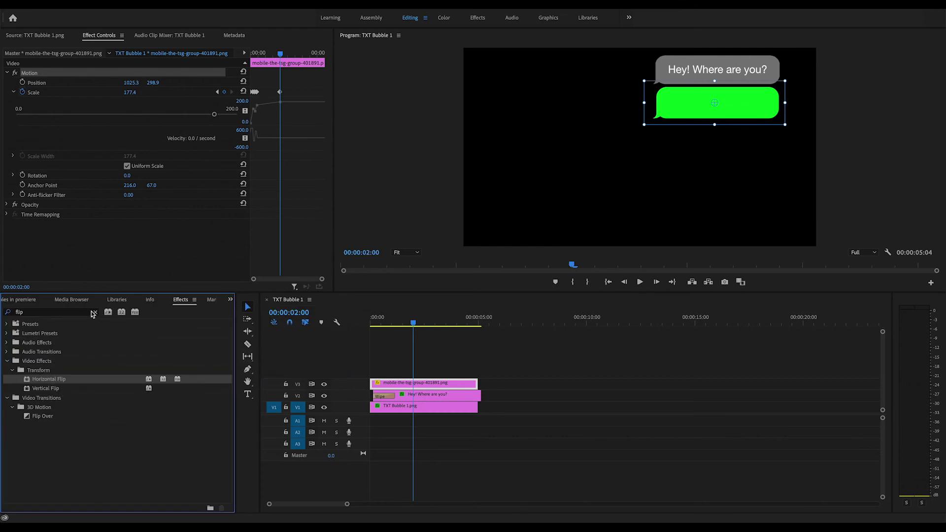
left_click(93, 313)
type("flip")
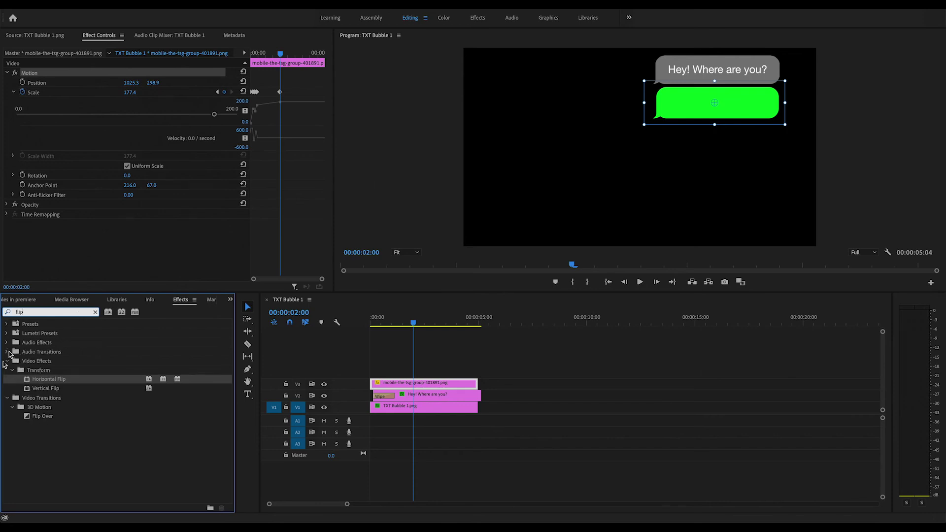
left_click(30, 382)
left_click_drag(30, 383, 412, 384)
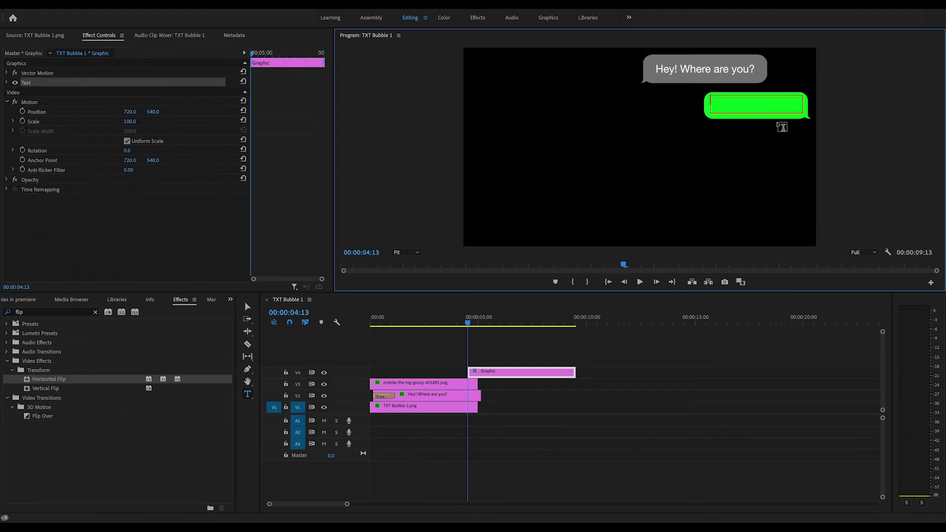
Step: Enter "Be there in 10 mins!" on the green bubble, and shift the bubble and its text clip slightly later in the sequence
type("Be there in 10 mins!")
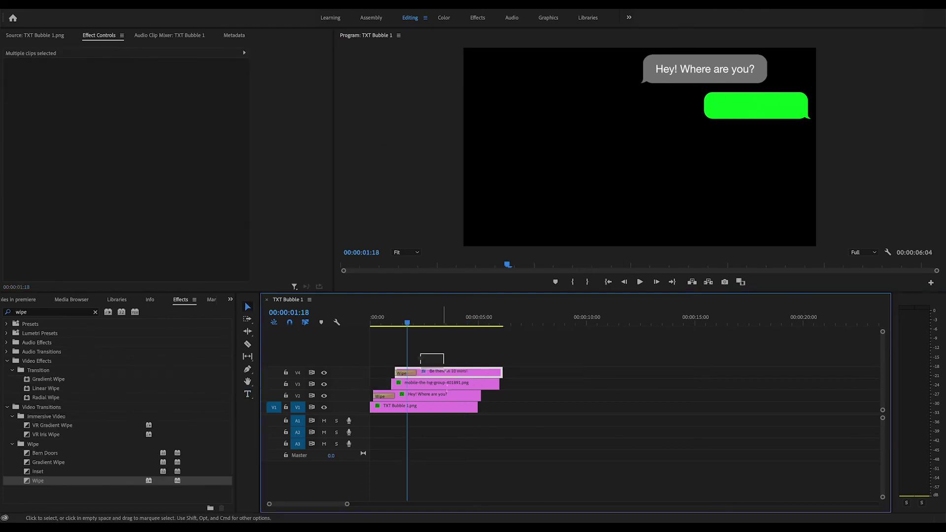
left_click_drag(446, 387, 461, 387)
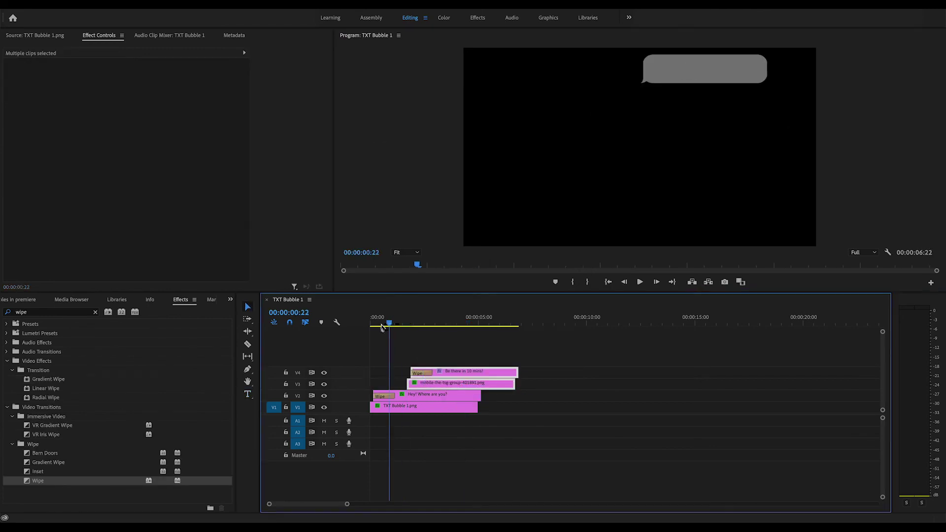
key("space")
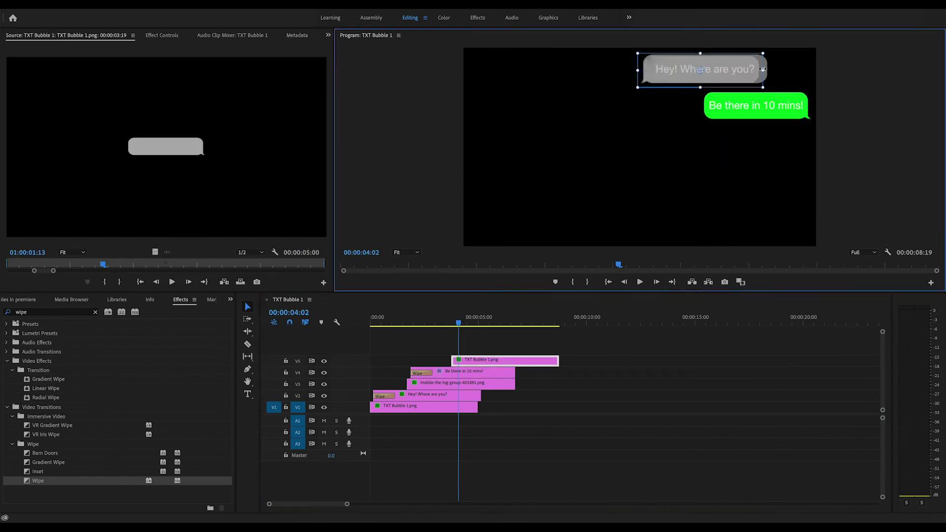
Step: Place the second grey bubble below the green one and add the text "Hurry up! I've been here ages." to it
left_click_drag(705, 69, 708, 141)
key("t")
left_click(732, 155)
type("Hurry up! I've been here ages.")
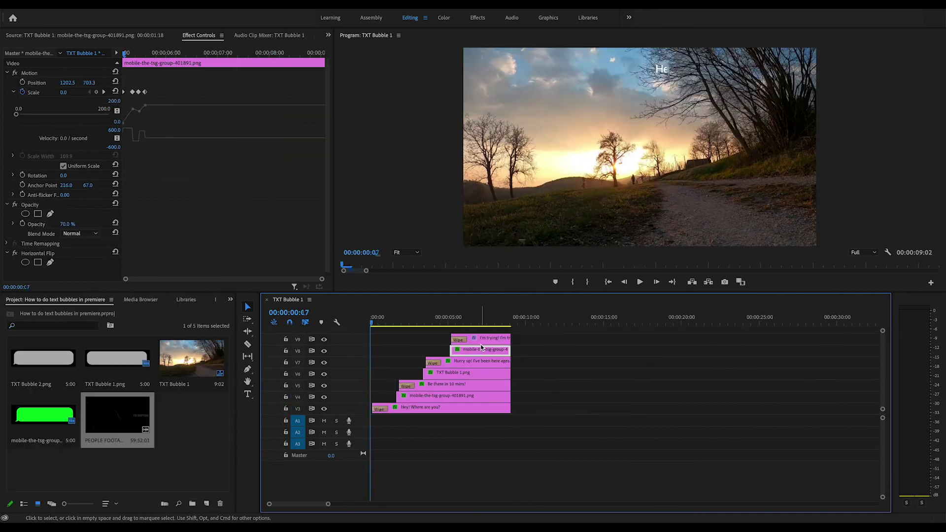
Step: Play the sequence from near its start to review the bubble animations over the sunset footage
key("space")
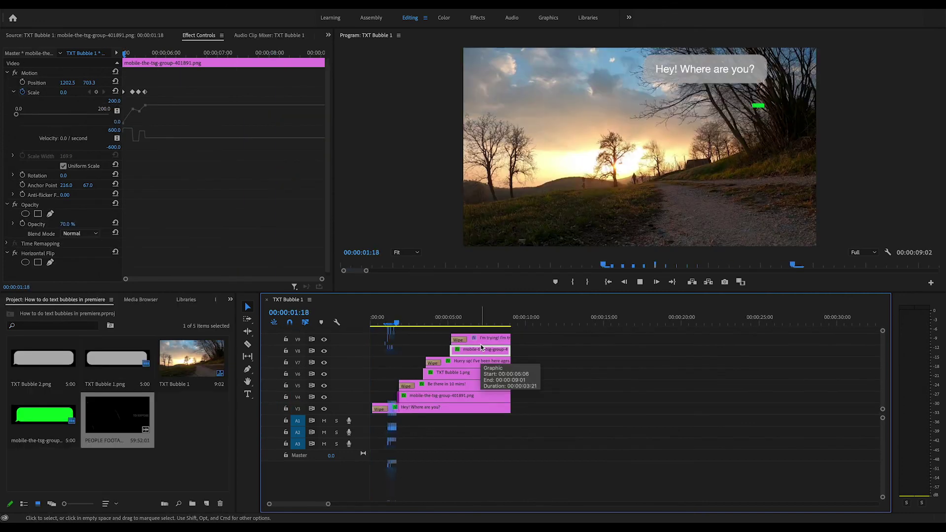